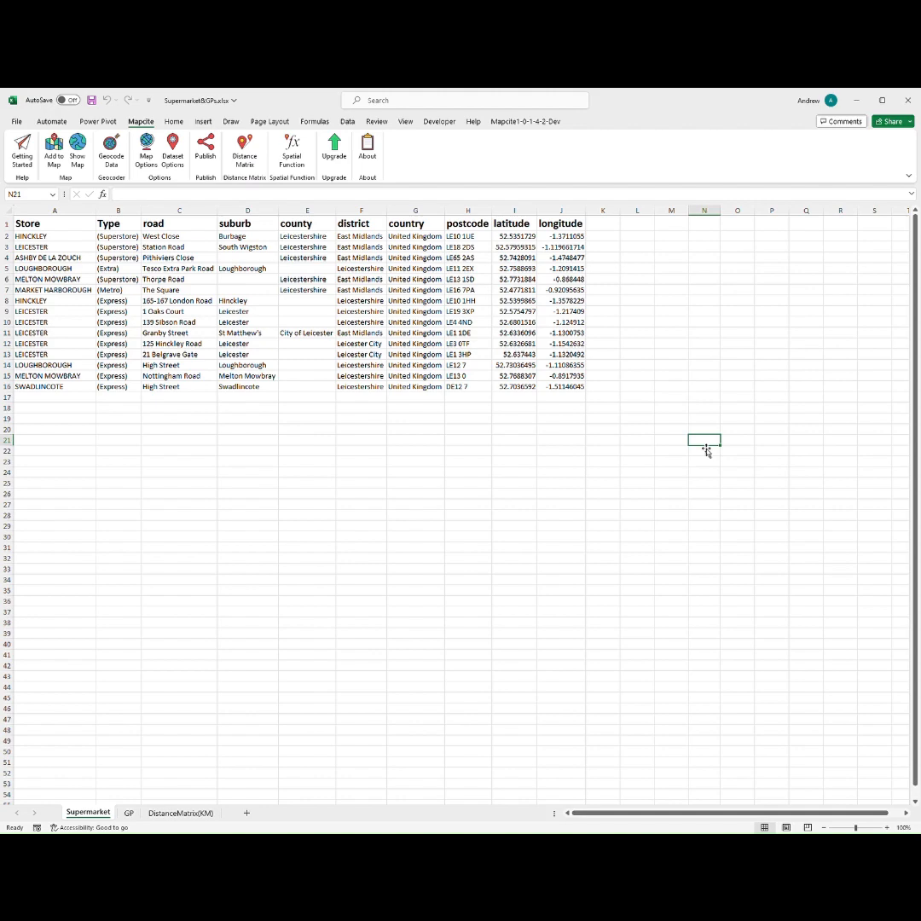
Step: Open the Spatial Function pane and expand the help for the CO2e Freight function
click(738, 547)
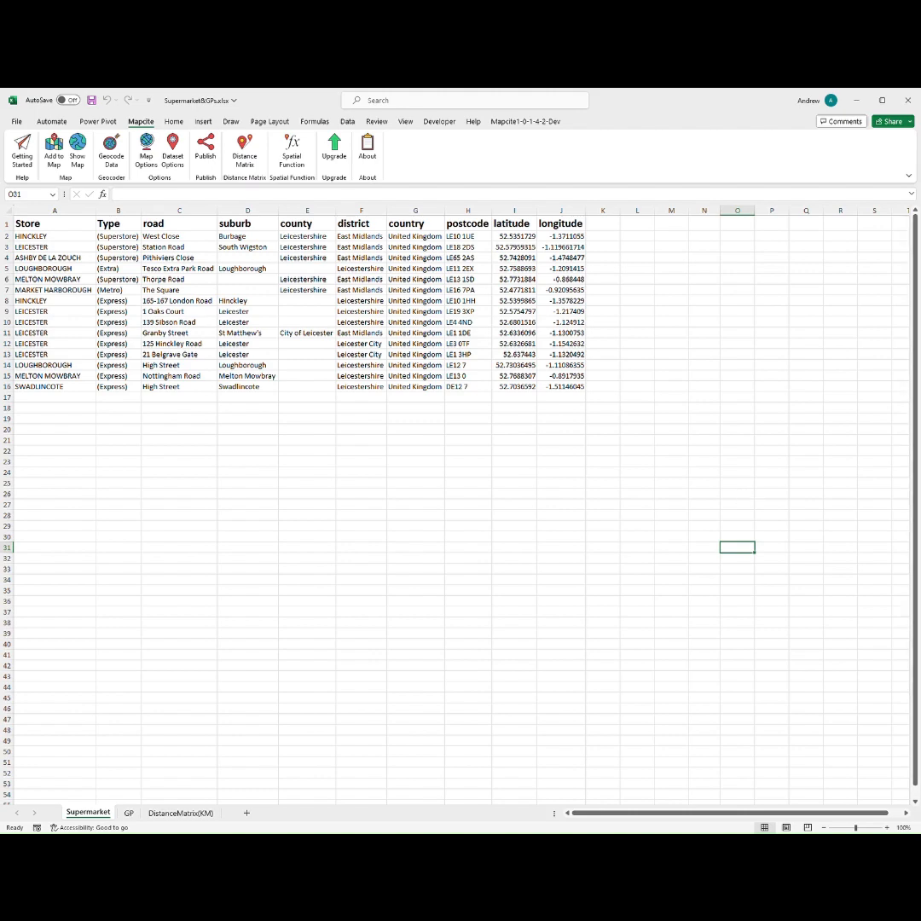
click(571, 465)
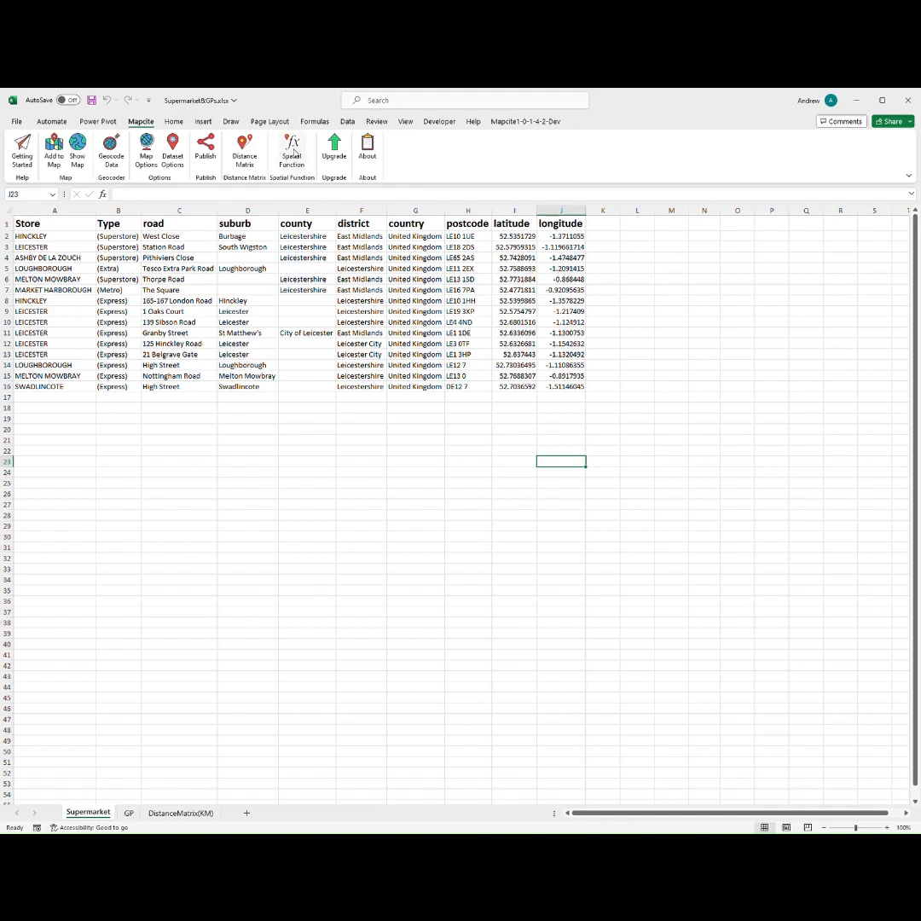
click(293, 152)
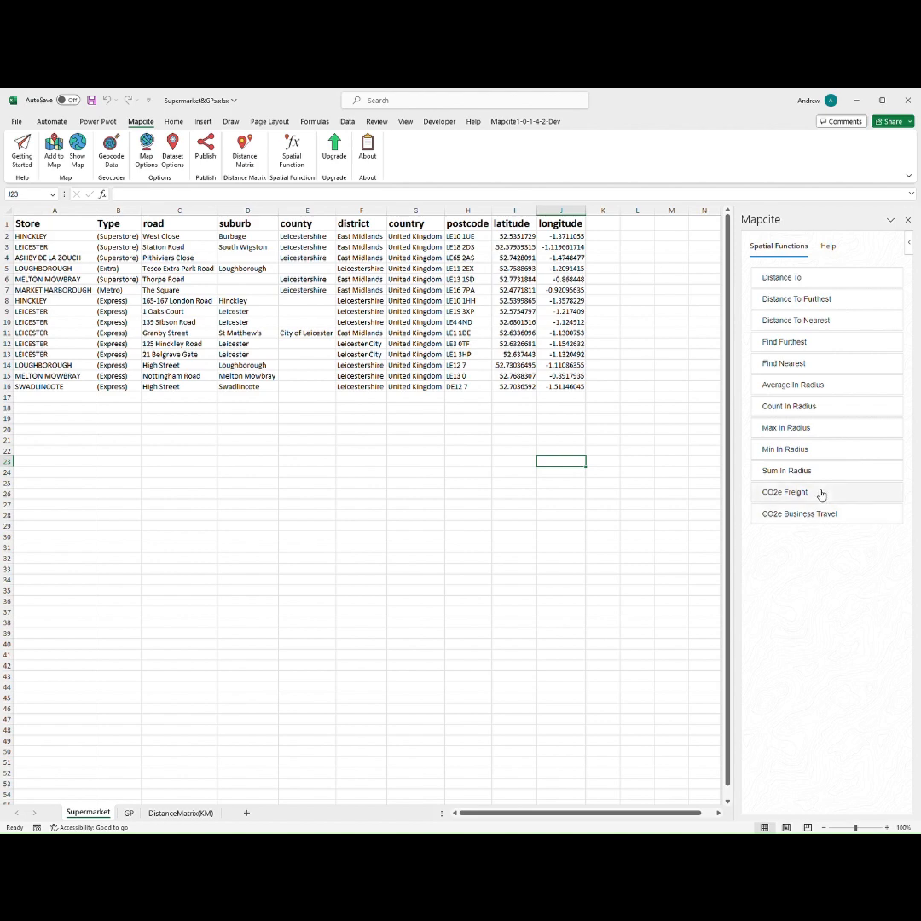
click(821, 495)
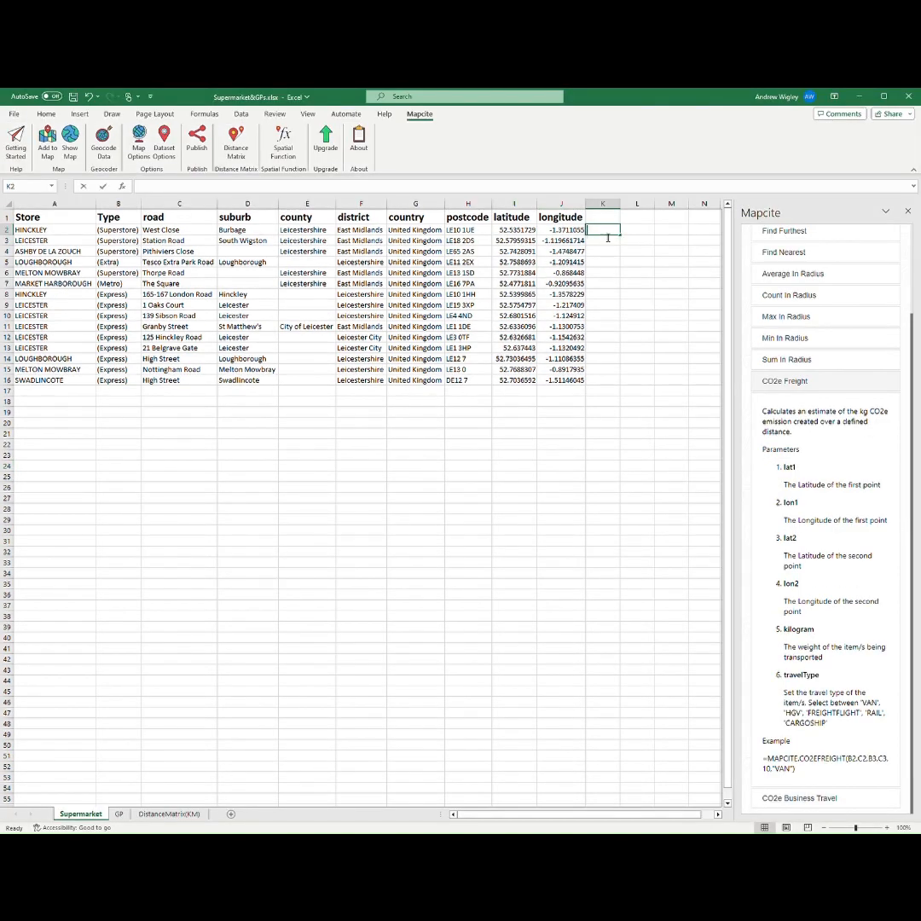
Step: Enter and undo a CO2e Freight formula in K2 from row 2's to row 15's coordinates with 200 kg by VAN
text(=mapcite)
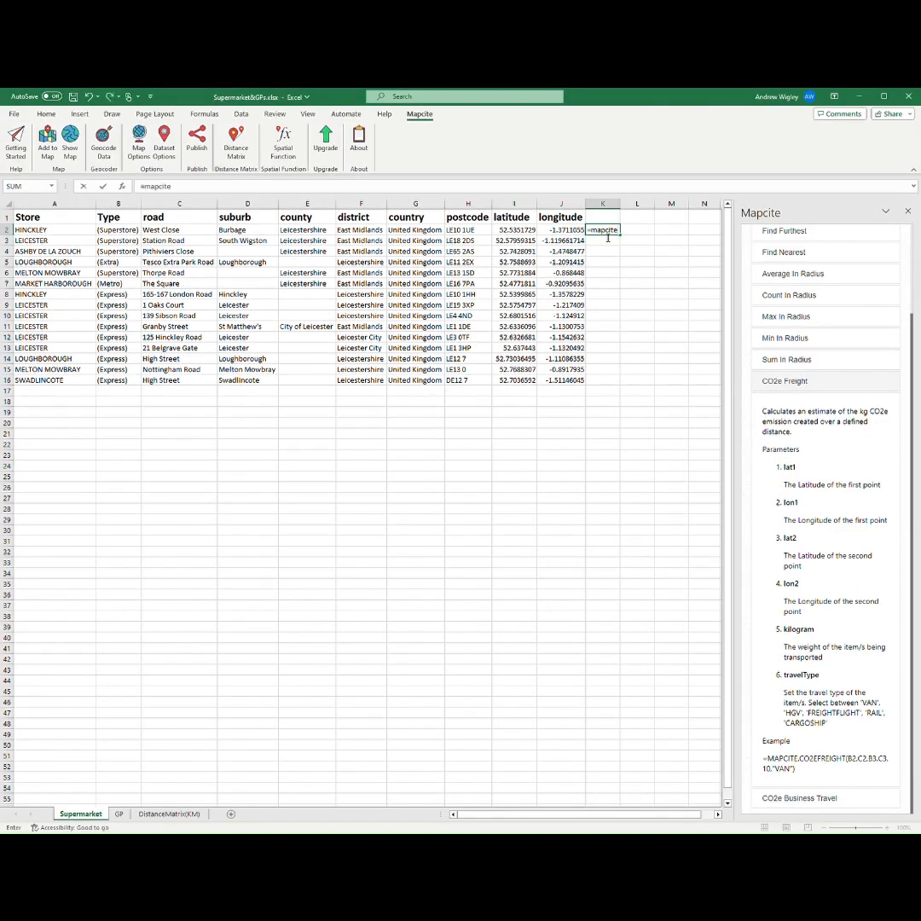
double_click(649, 265)
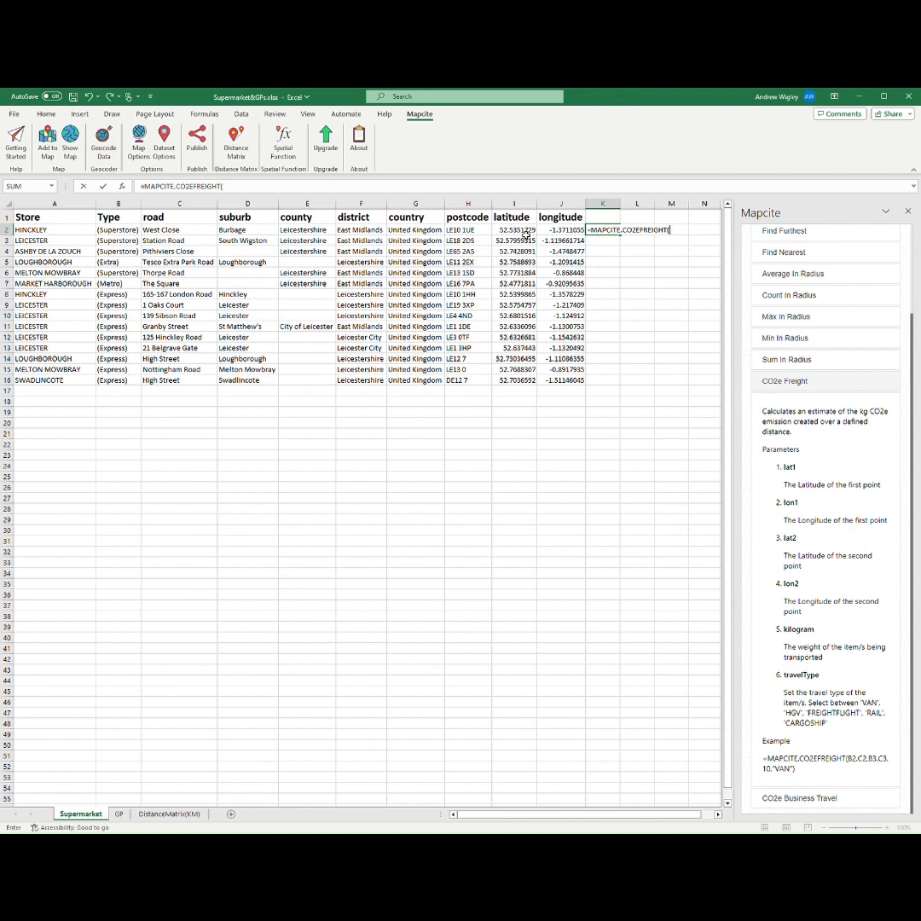
click(525, 232)
text(,)
click(564, 232)
text(,)
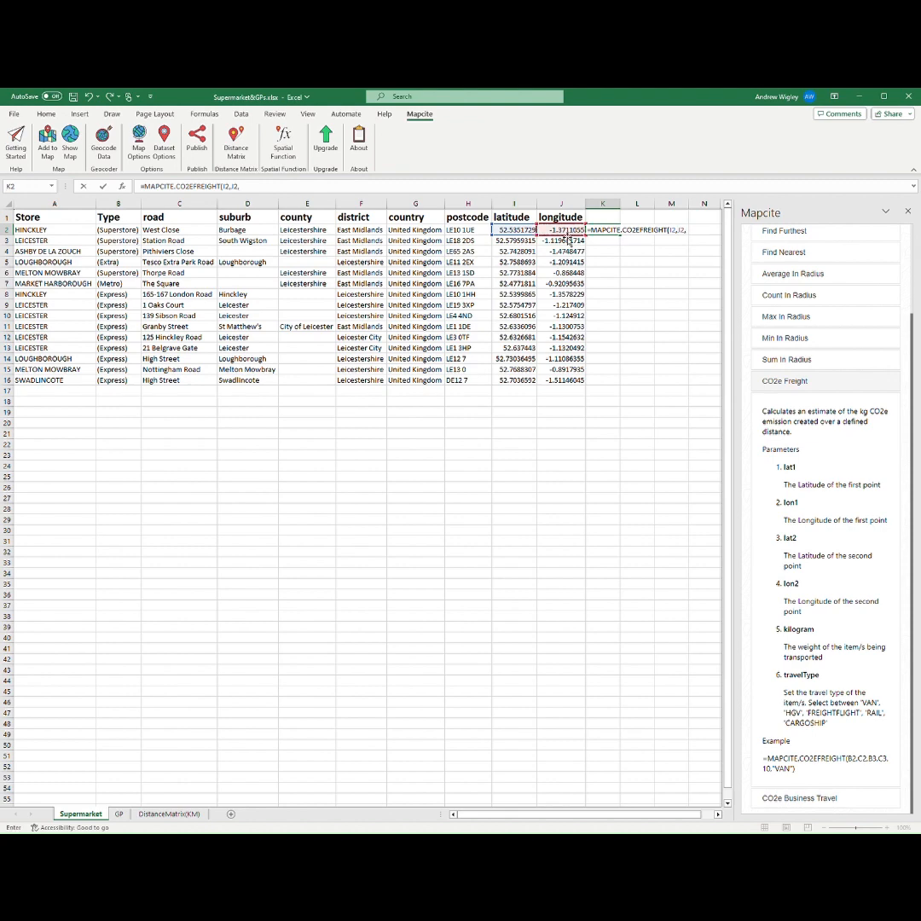
click(514, 370)
text(,)
click(567, 373)
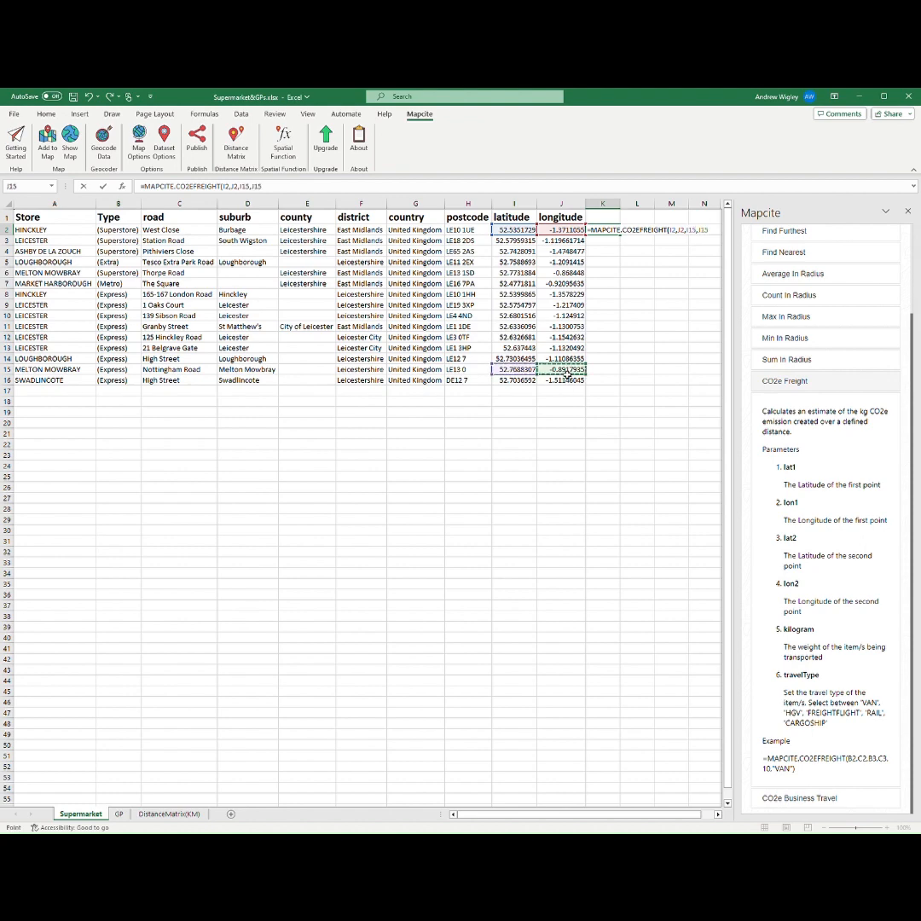
text(,200,)
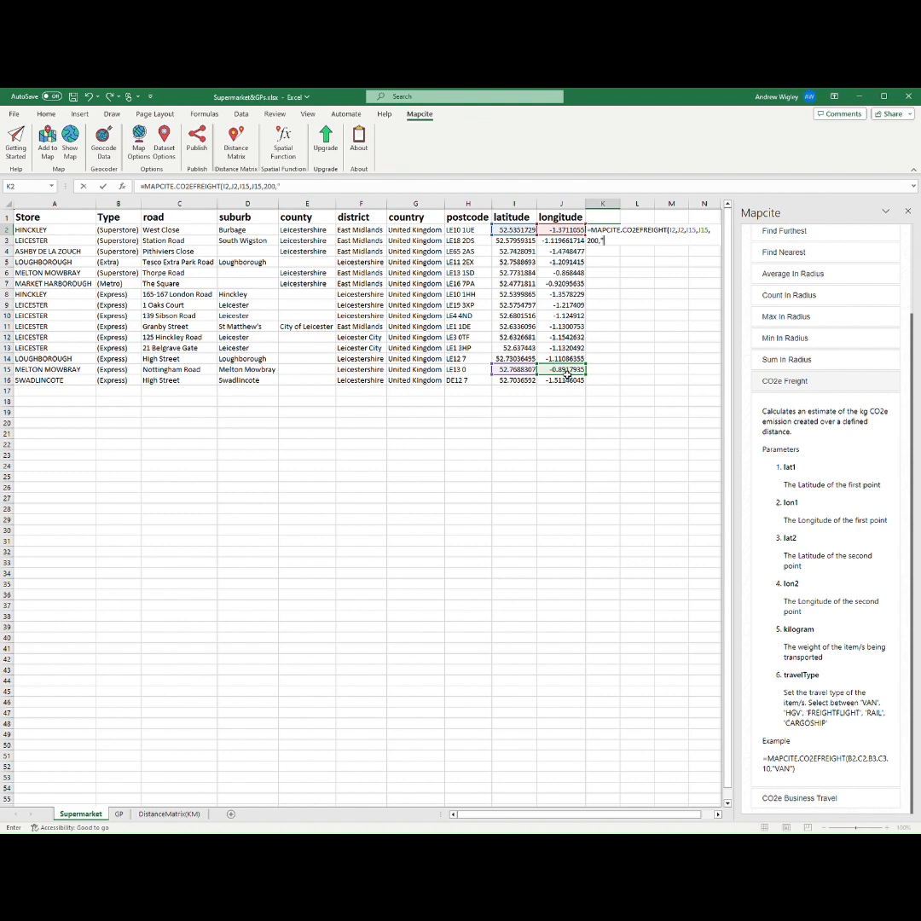
text("VAN")
key(Return)
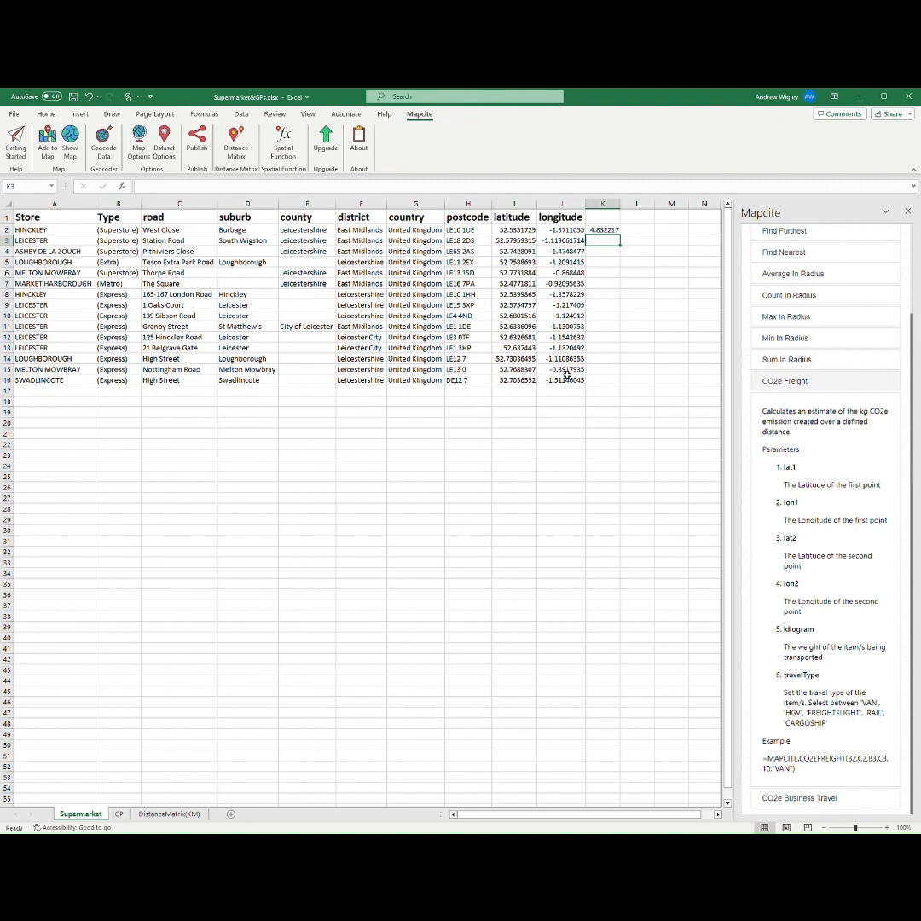
key(ctrl+z)
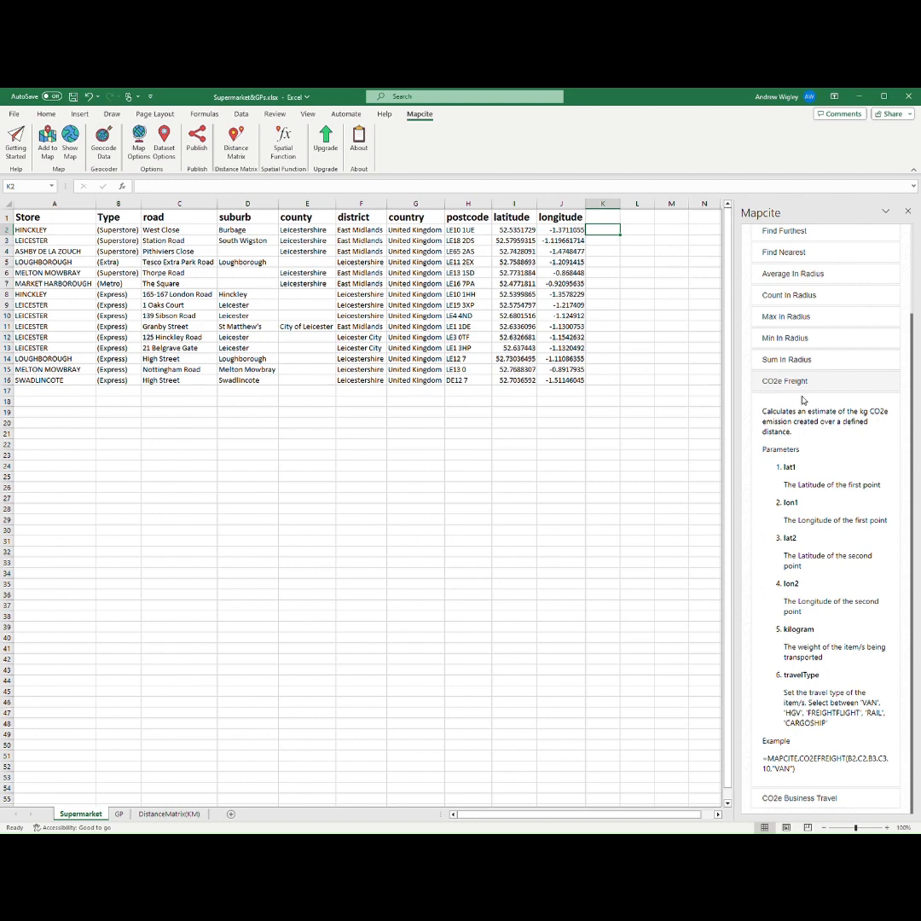
Step: Expand the CO2e Business Travel help and enter in K2 a business-travel CO2e formula from row 3's to row 6's coordinates by CAR
click(838, 800)
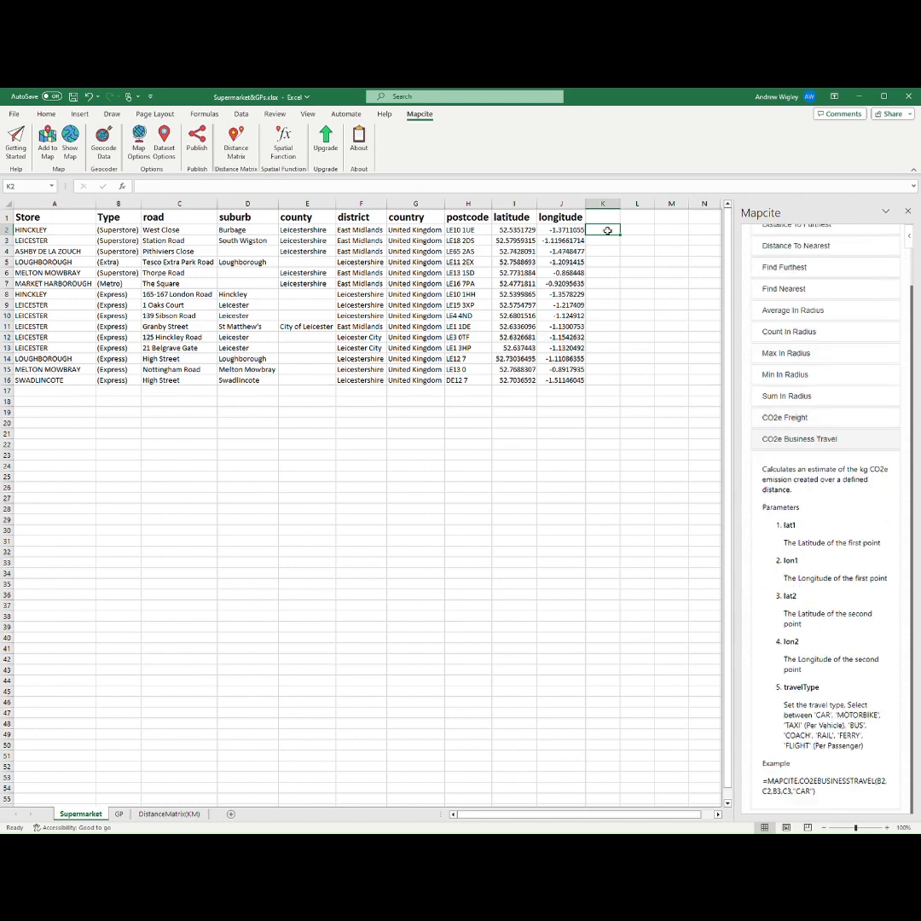
text(=mapcite)
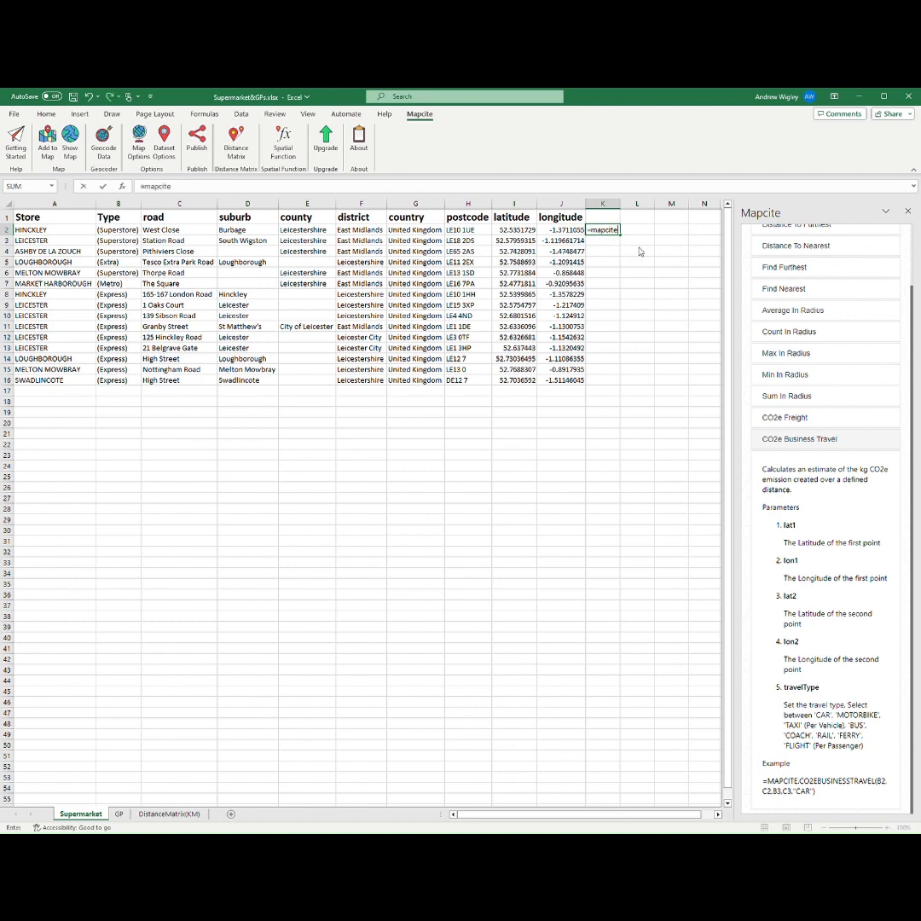
double_click(642, 252)
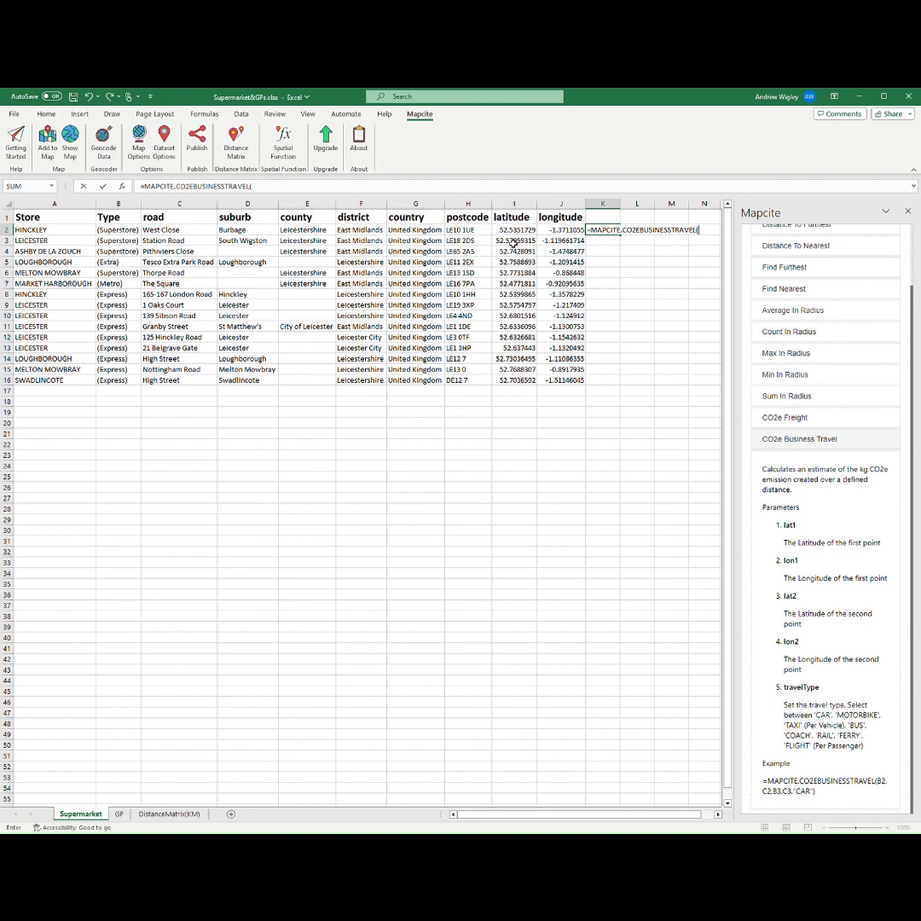
click(514, 242)
text(,)
click(562, 241)
text(,)
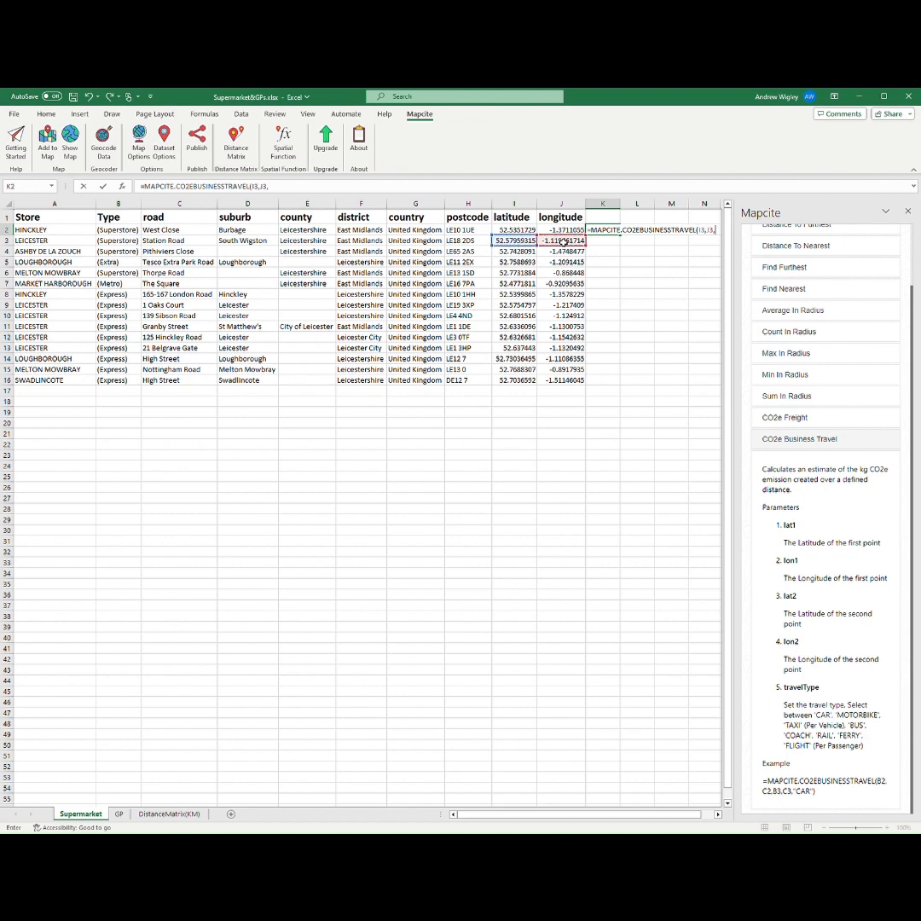
click(519, 273)
text(,)
click(561, 272)
text(,)
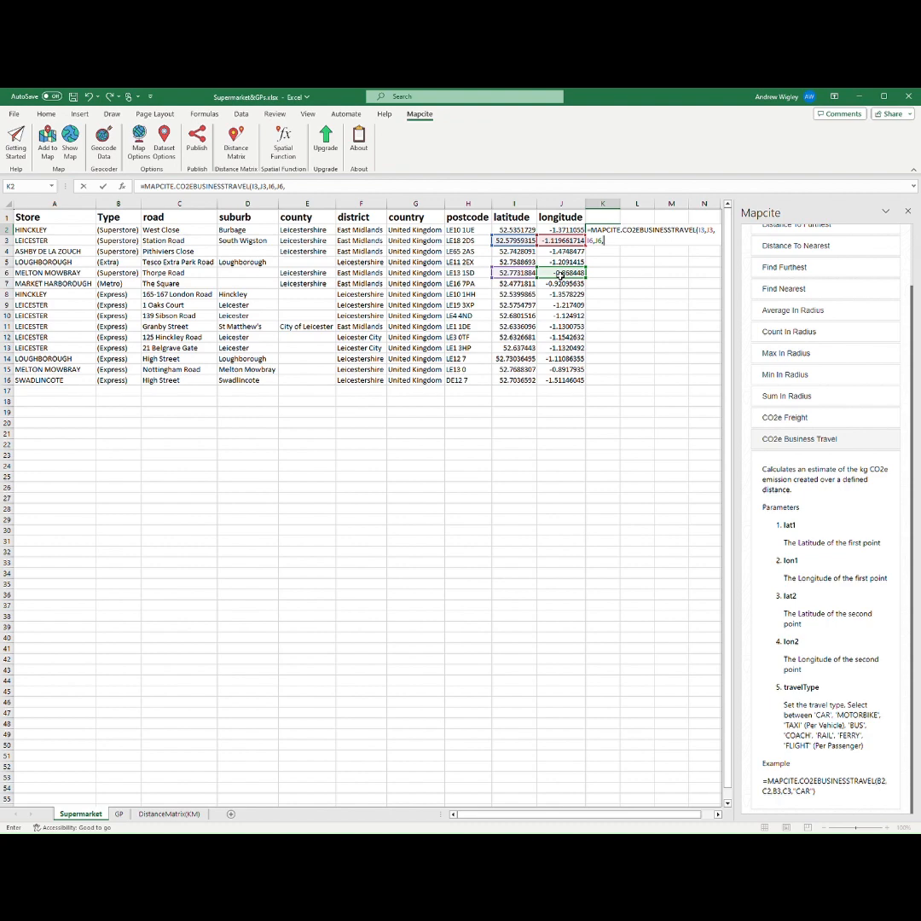
text("CAR")
key(Return)
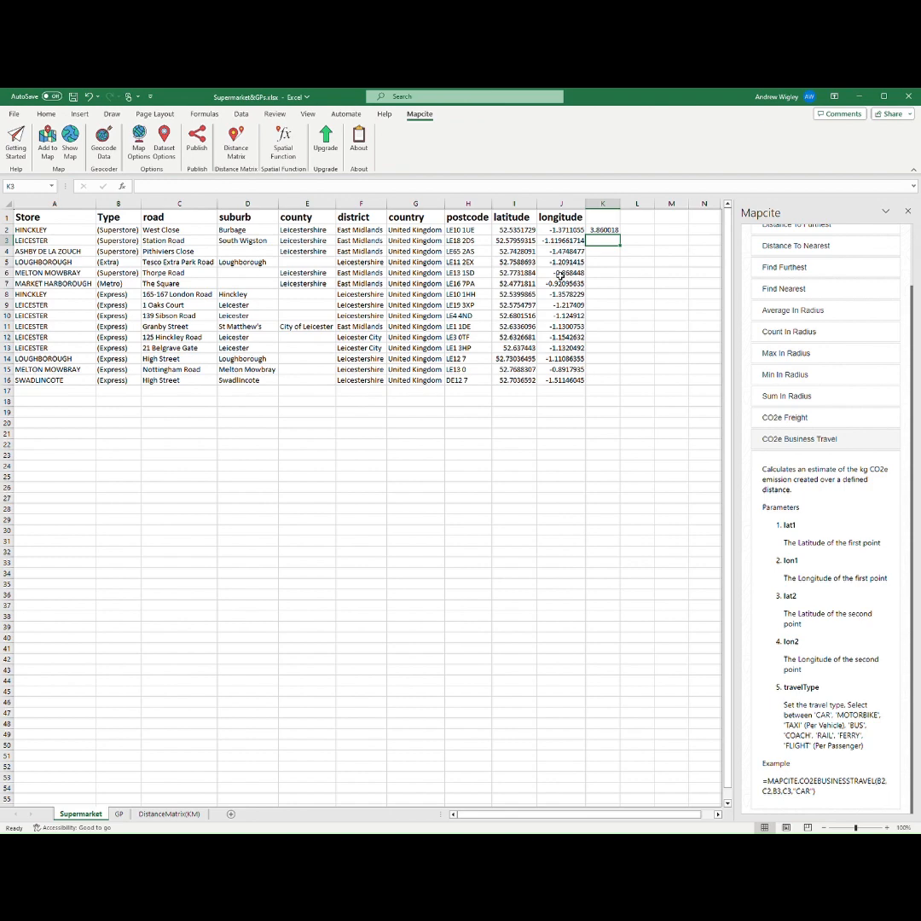
Step: Change the travel type in K2's business-travel formula to BUS
click(602, 230)
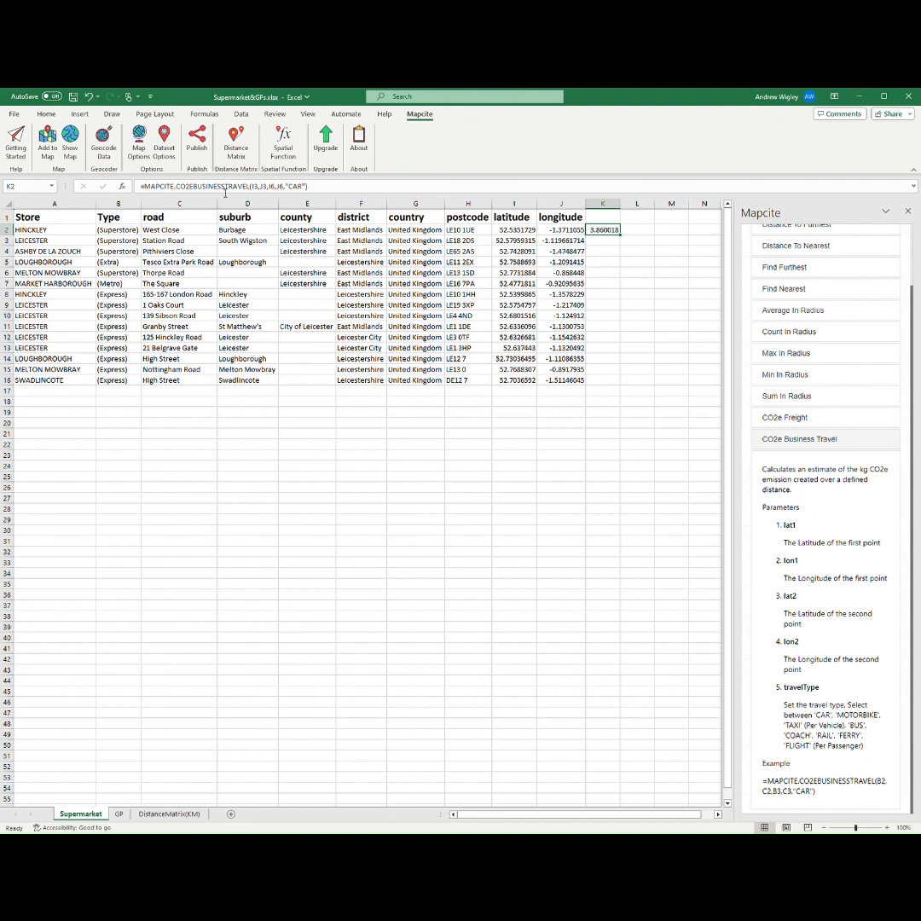
key(F2)
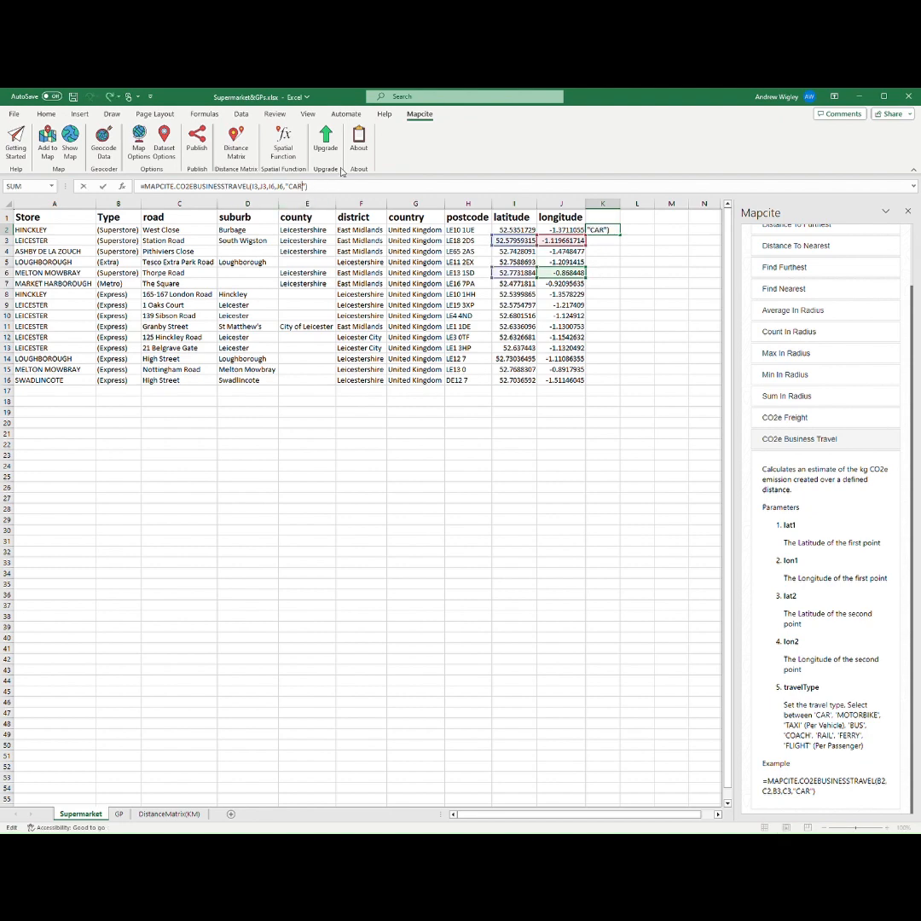
key(BackSpace)
key(BackSpace)
key(BackSpace)
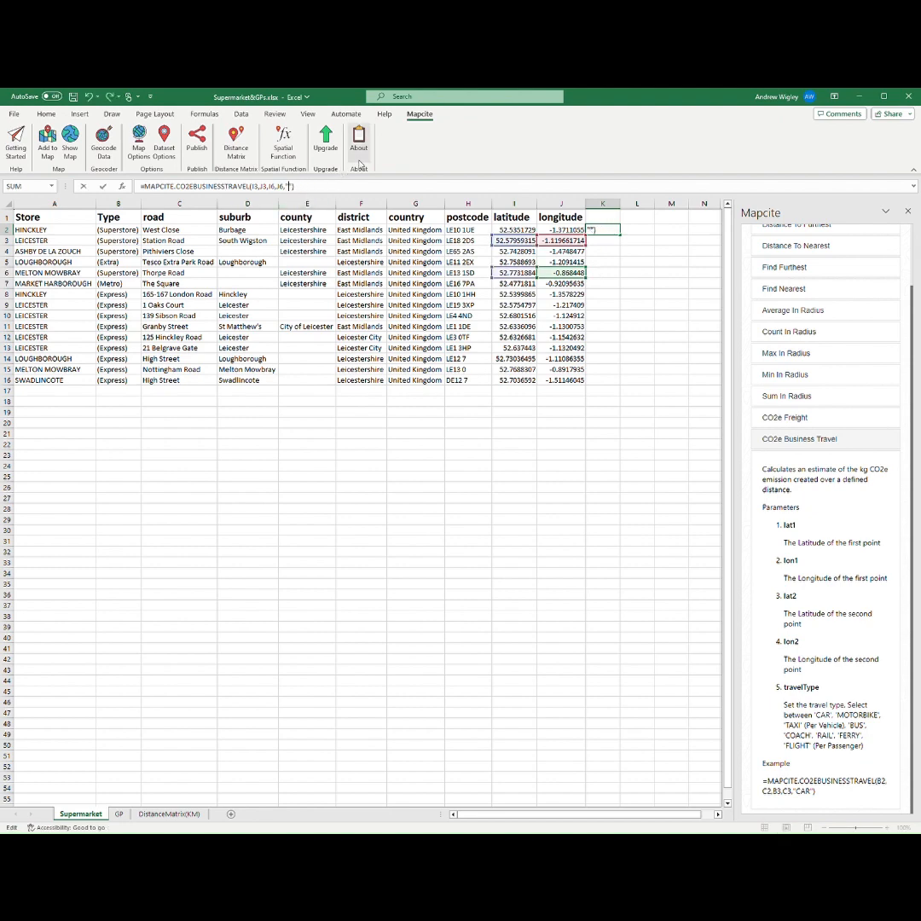
text(BUS)
key(Return)
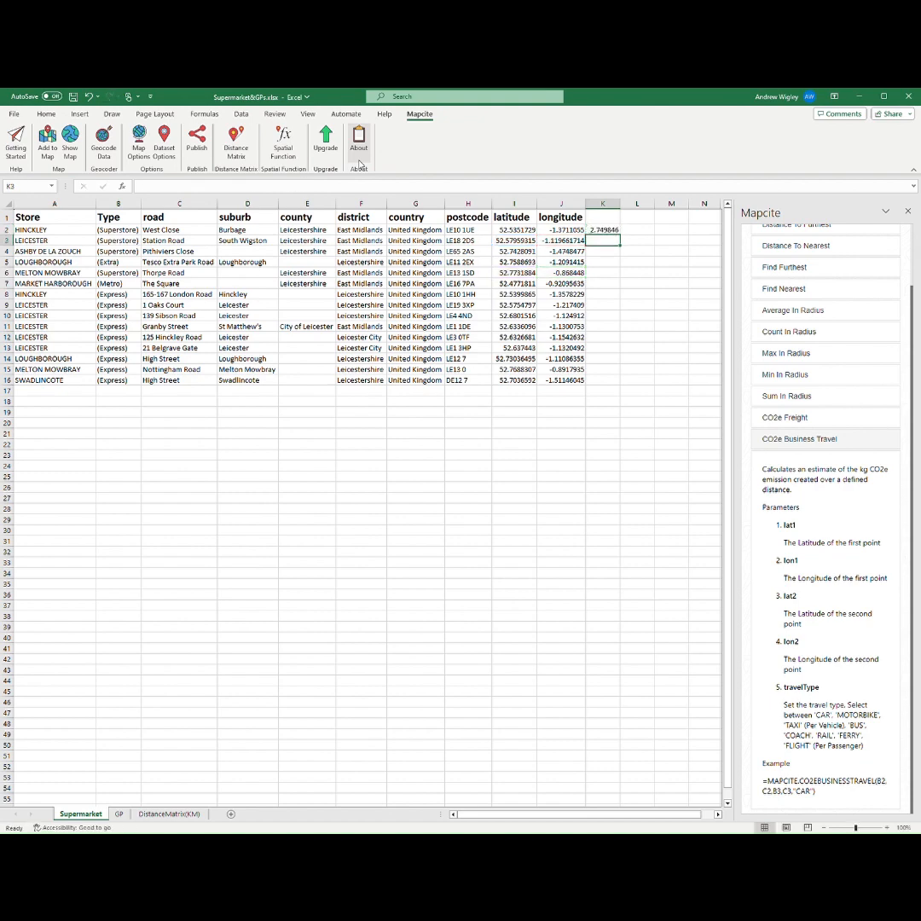